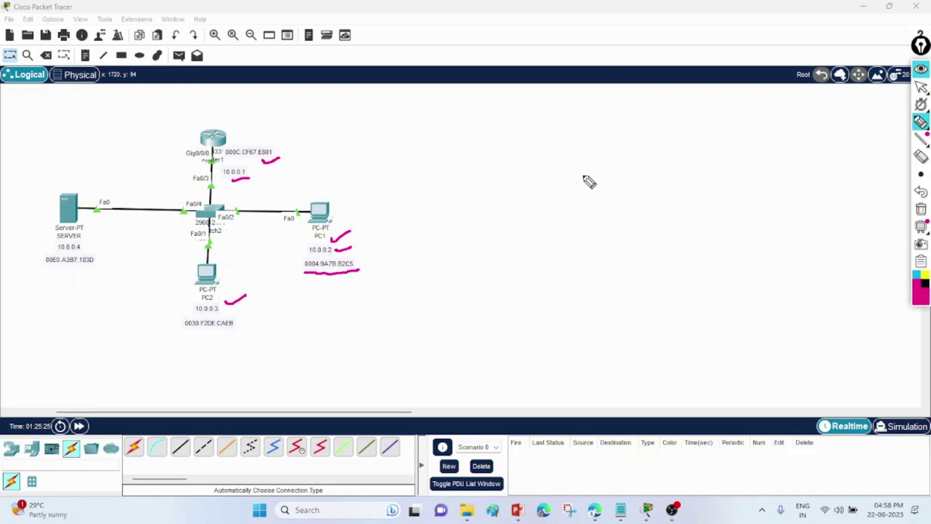
Switch to simulation mode and add a simple PDU from PC1 to Router1
{"action": "left_click", "coordinate": [922, 88]}
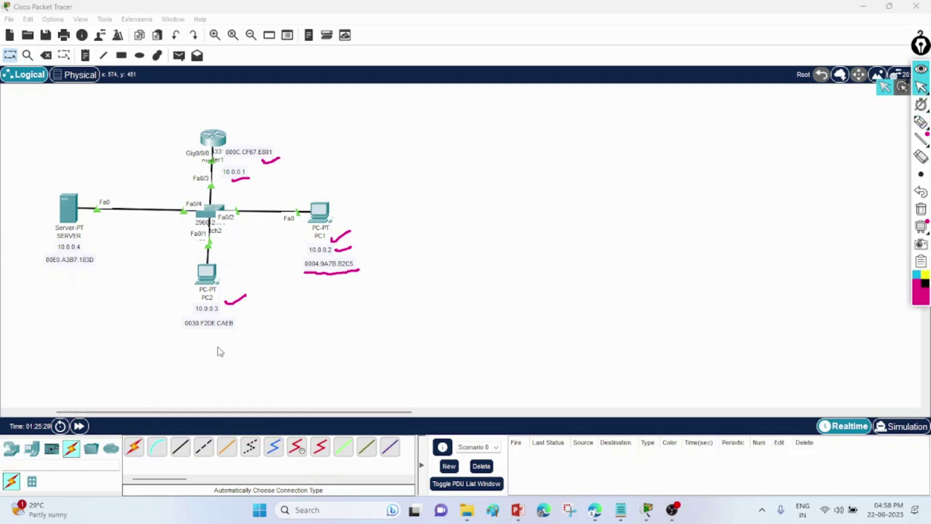
{"action": "left_click", "coordinate": [898, 433]}
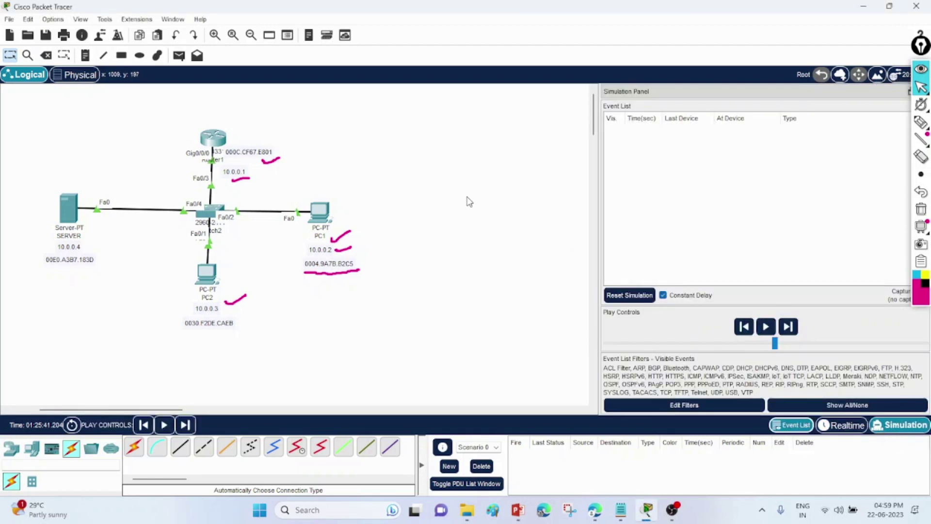
{"action": "left_click", "coordinate": [179, 56]}
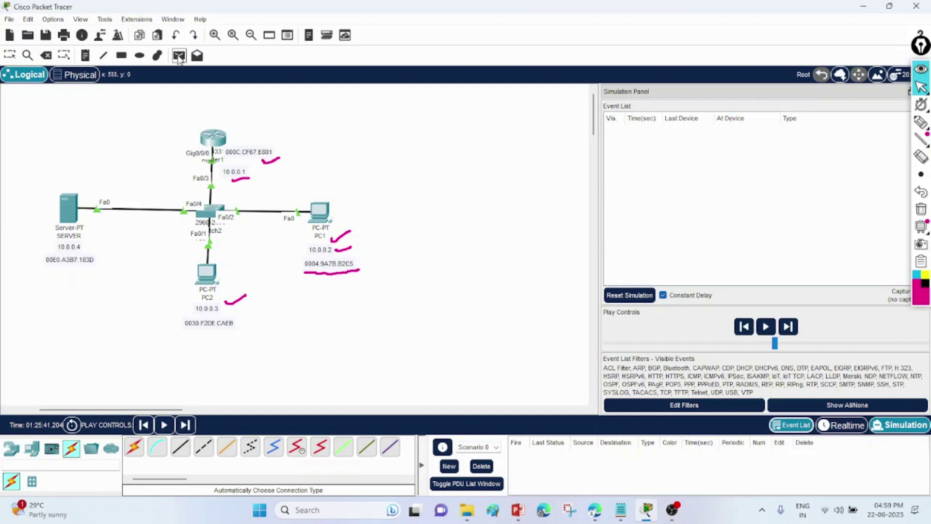
{"action": "left_click", "coordinate": [321, 214]}
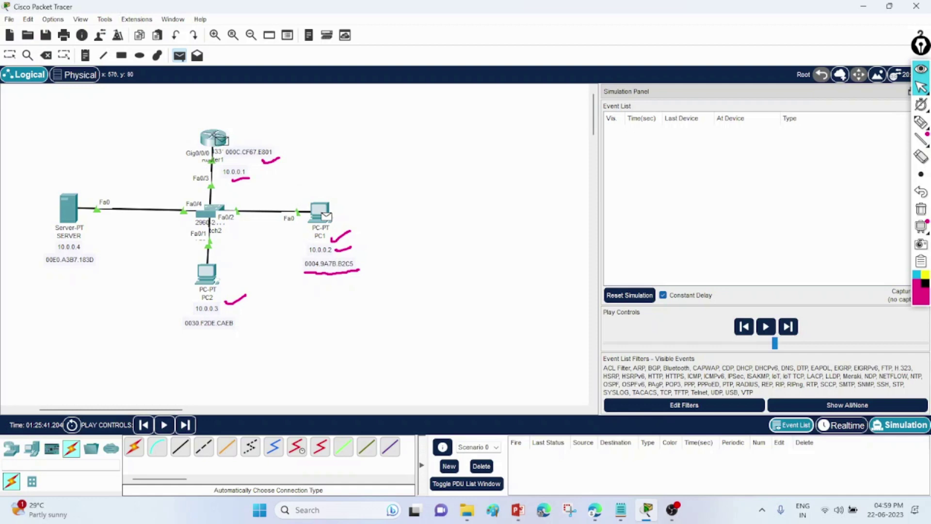
{"action": "left_click", "coordinate": [219, 138]}
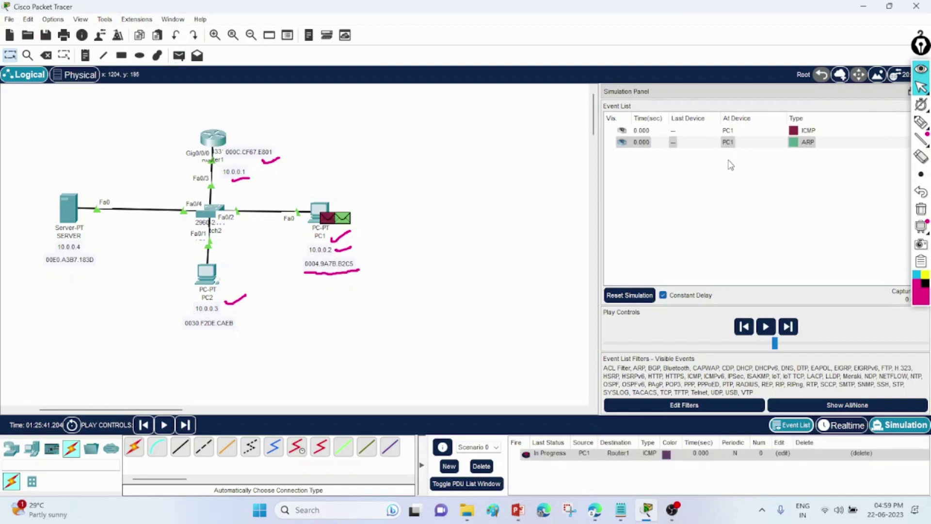
Examine PC1's ICMP event details, marking the source IP, destination IP and empty Layer 2 entry in the outbound layers
{"action": "left_click", "coordinate": [805, 131]}
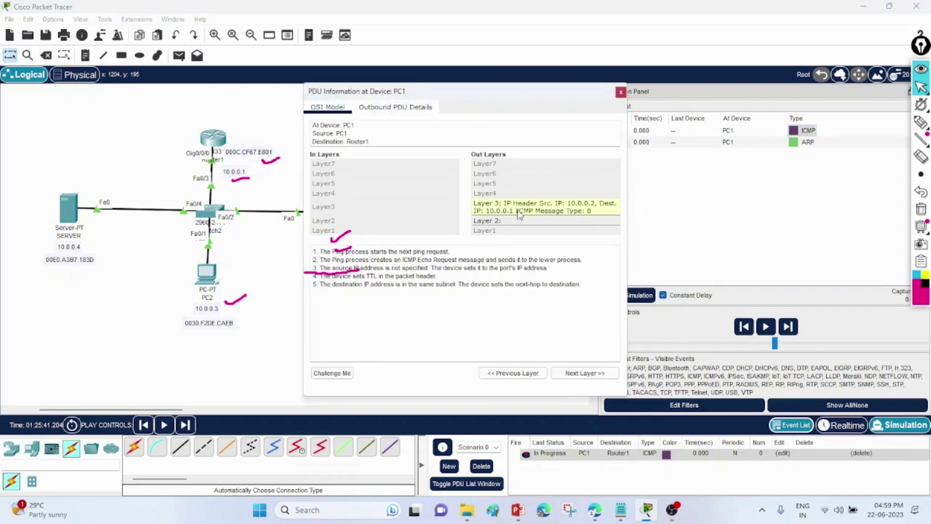
{"action": "left_click", "coordinate": [921, 121]}
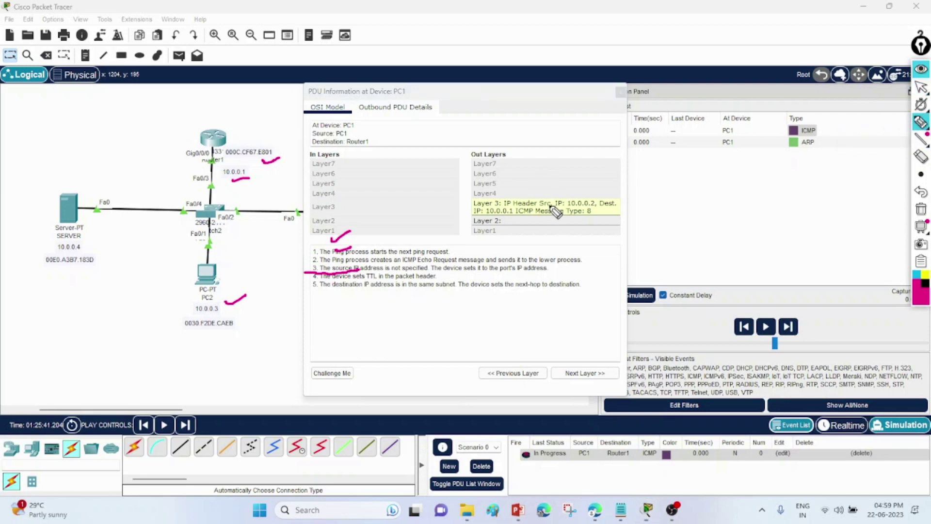
{"action": "left_click_drag", "start_coordinate": [550, 205], "coordinate": [566, 200]}
{"action": "left_click", "coordinate": [474, 212]}
{"action": "left_click_drag", "start_coordinate": [475, 214], "coordinate": [489, 210]}
{"action": "left_click_drag", "start_coordinate": [509, 222], "coordinate": [519, 221]}
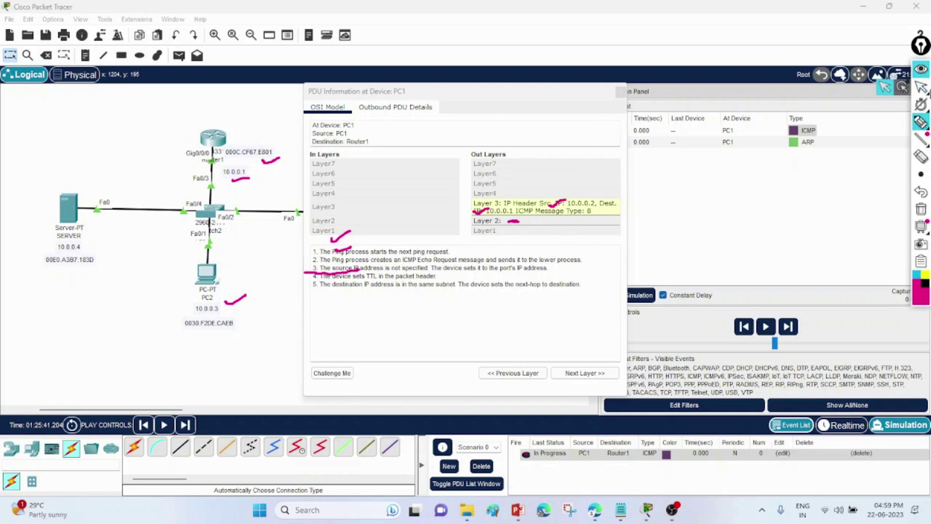
{"action": "left_click", "coordinate": [922, 87]}
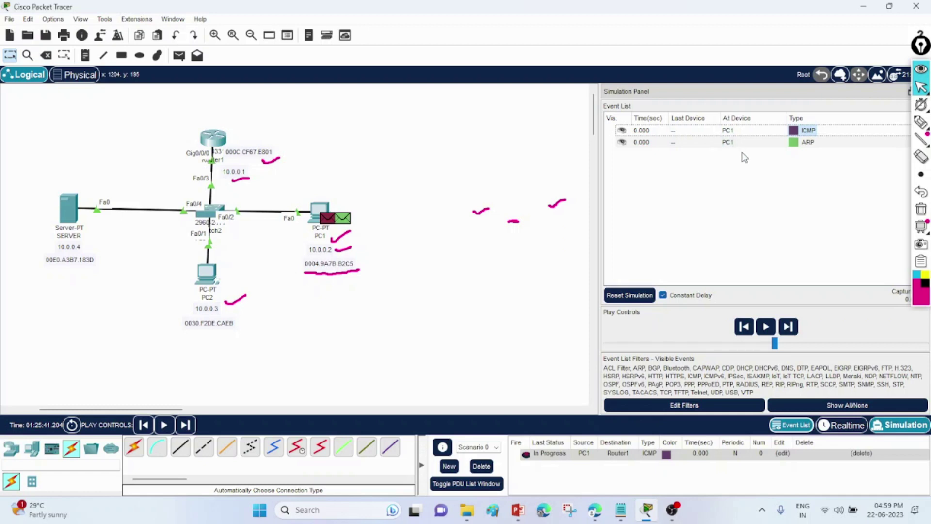
Examine PC1's ARP event details, circling the source MAC and marking the source IP, destination IP and broadcast MAC in the outbound header
{"action": "left_click", "coordinate": [807, 144]}
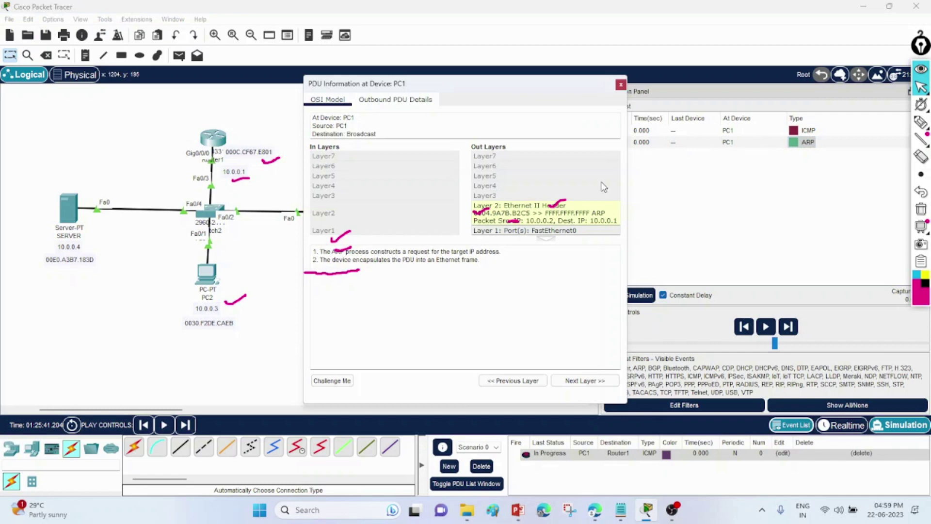
{"action": "left_click", "coordinate": [921, 122]}
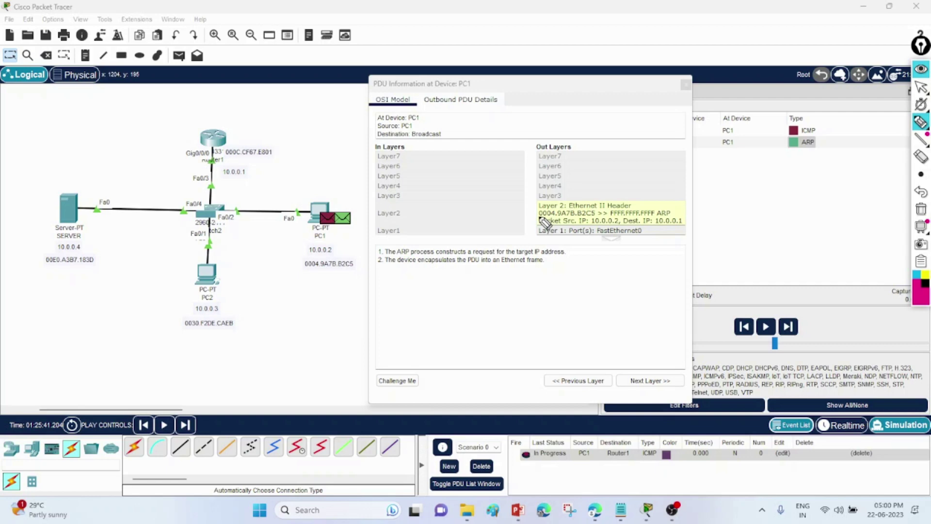
{"action": "mouse_move", "coordinate": [539, 217]}
{"action": "left_mouse_down"}
{"action": "mouse_move", "coordinate": [595, 223]}
{"action": "mouse_move", "coordinate": [594, 206]}
{"action": "mouse_move", "coordinate": [540, 215]}
{"action": "mouse_move", "coordinate": [609, 235]}
{"action": "mouse_move", "coordinate": [668, 224]}
{"action": "left_mouse_up"}
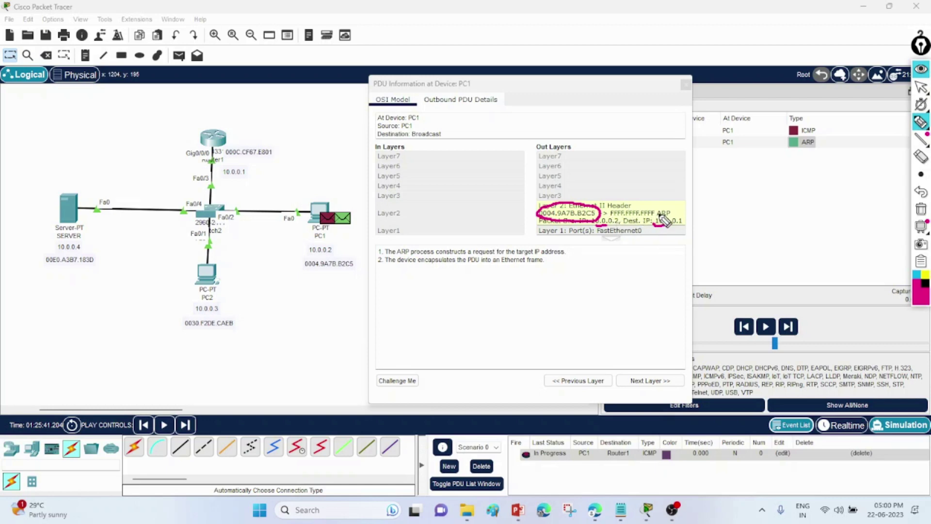
{"action": "mouse_move", "coordinate": [650, 206]}
{"action": "left_mouse_down"}
{"action": "mouse_move", "coordinate": [658, 193]}
{"action": "mouse_move", "coordinate": [646, 214]}
{"action": "mouse_move", "coordinate": [653, 214]}
{"action": "left_mouse_up"}
{"action": "left_click", "coordinate": [921, 87]}
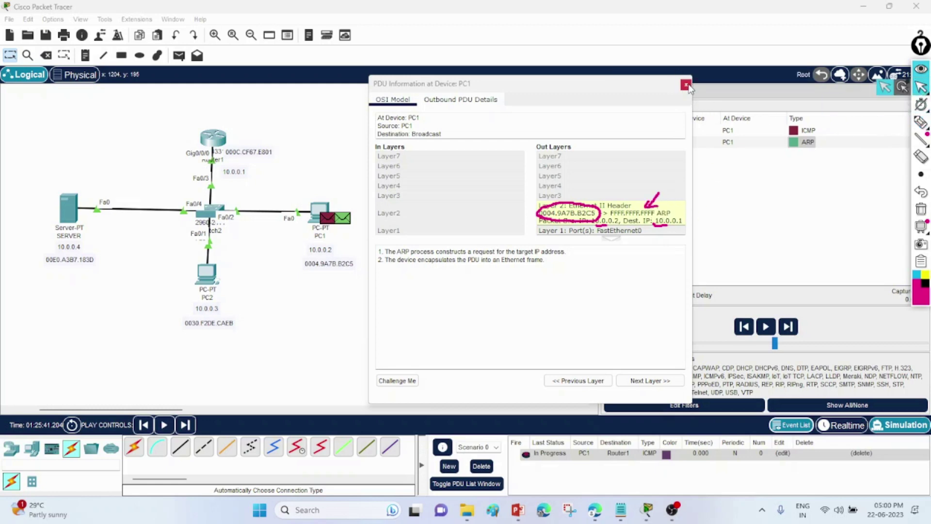
{"action": "left_click", "coordinate": [685, 85]}
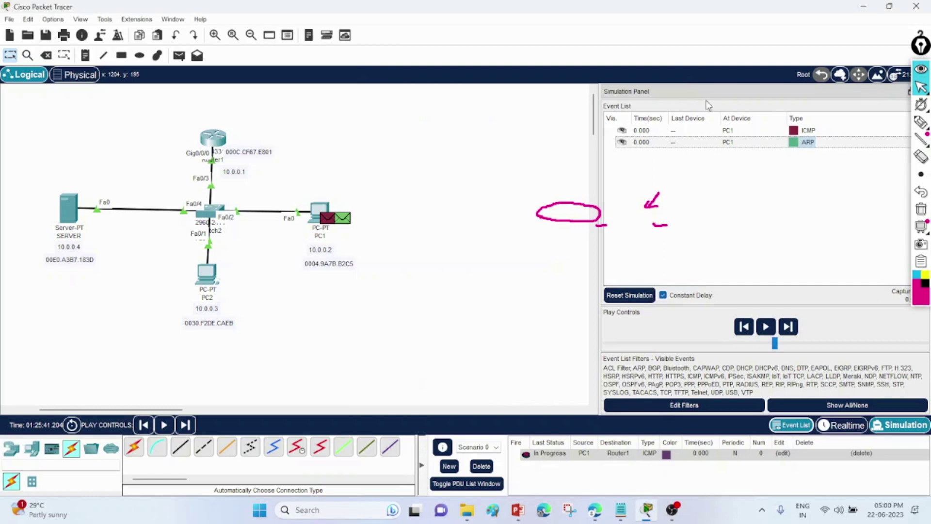
Clear the ink marks and run the simulation until the ARP request reaches PC2, Router1 and SERVER, pausing it there
{"action": "left_click", "coordinate": [921, 209]}
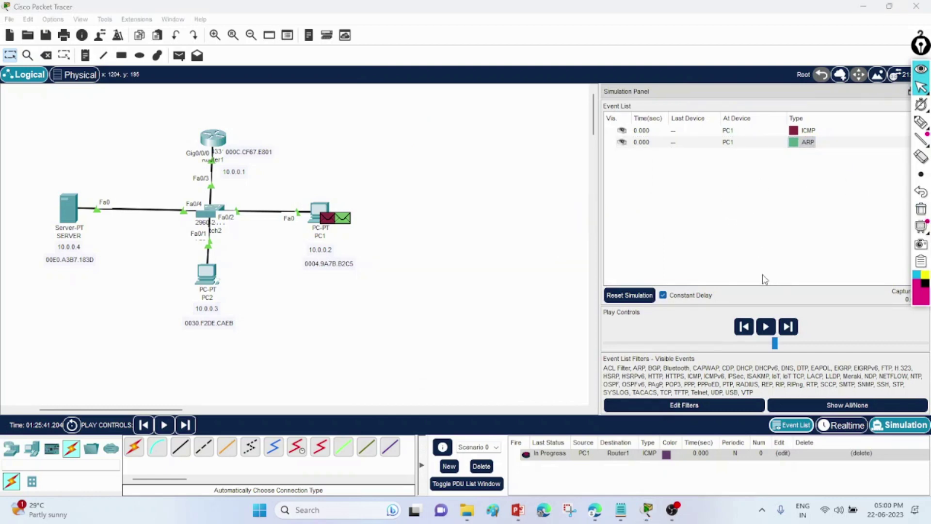
{"action": "left_click", "coordinate": [767, 330]}
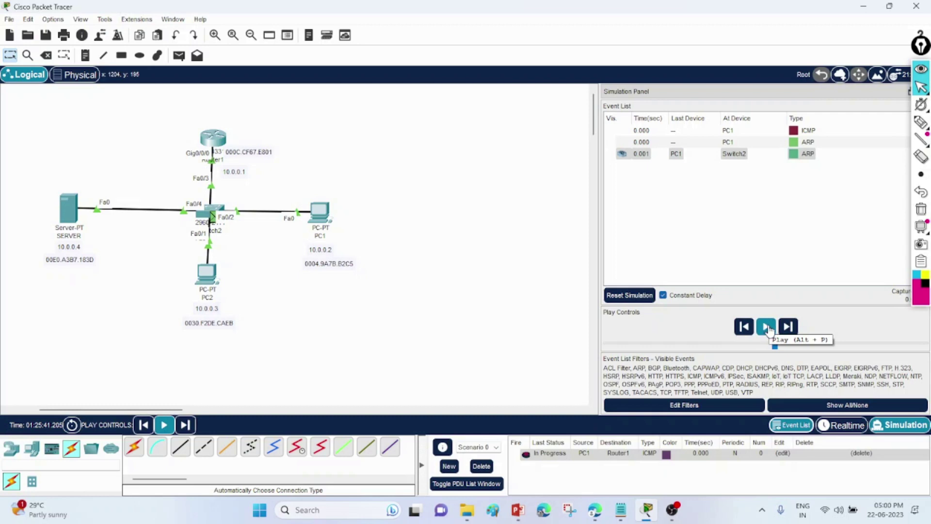
{"action": "left_click", "coordinate": [767, 327]}
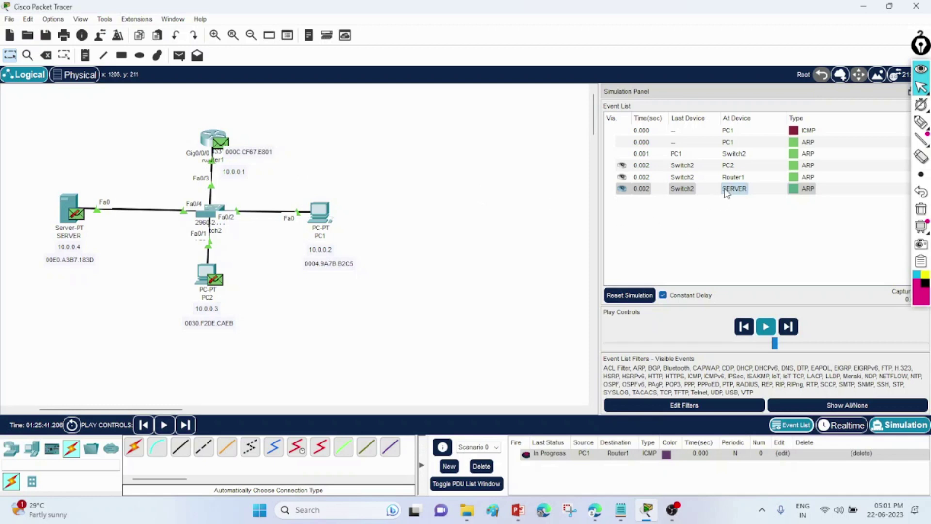
Open Router1's ARP event details, circle the outbound layer information and point arrows at its source and destination MAC addresses
{"action": "left_click", "coordinate": [808, 177]}
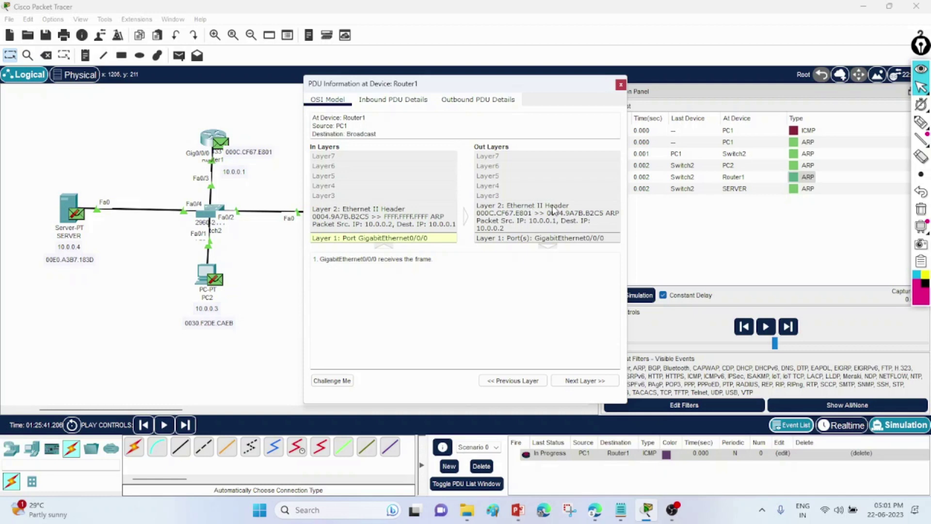
{"action": "left_click", "coordinate": [921, 122]}
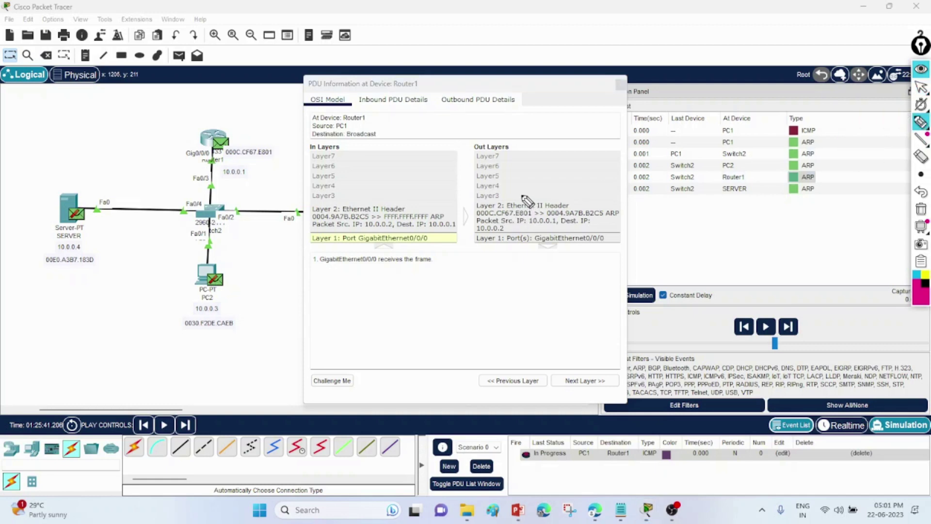
{"action": "mouse_move", "coordinate": [527, 199]}
{"action": "left_mouse_down"}
{"action": "mouse_move", "coordinate": [478, 191]}
{"action": "mouse_move", "coordinate": [466, 215]}
{"action": "mouse_move", "coordinate": [477, 238]}
{"action": "mouse_move", "coordinate": [525, 253]}
{"action": "mouse_move", "coordinate": [574, 251]}
{"action": "mouse_move", "coordinate": [610, 235]}
{"action": "mouse_move", "coordinate": [618, 214]}
{"action": "mouse_move", "coordinate": [599, 197]}
{"action": "mouse_move", "coordinate": [529, 193]}
{"action": "left_mouse_up"}
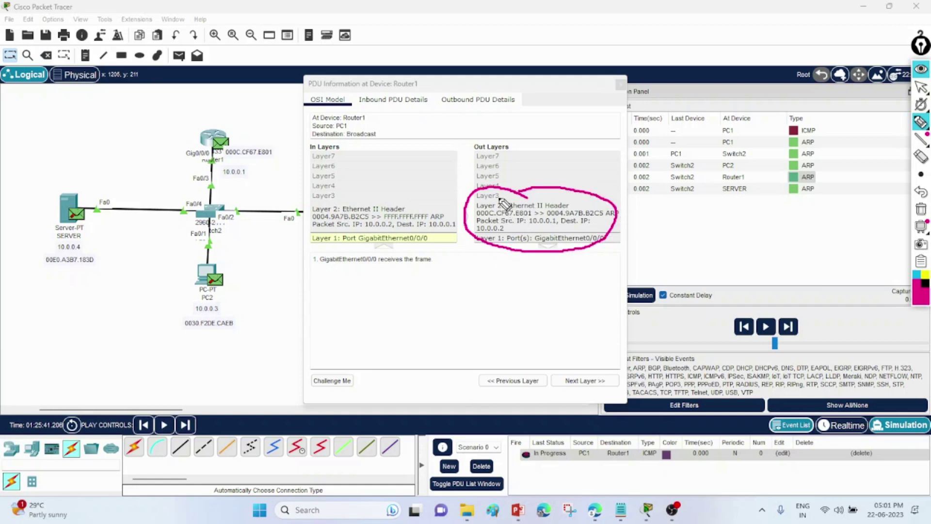
{"action": "left_click_drag", "start_coordinate": [503, 193], "coordinate": [502, 207]}
{"action": "left_click_drag", "start_coordinate": [574, 199], "coordinate": [578, 205]}
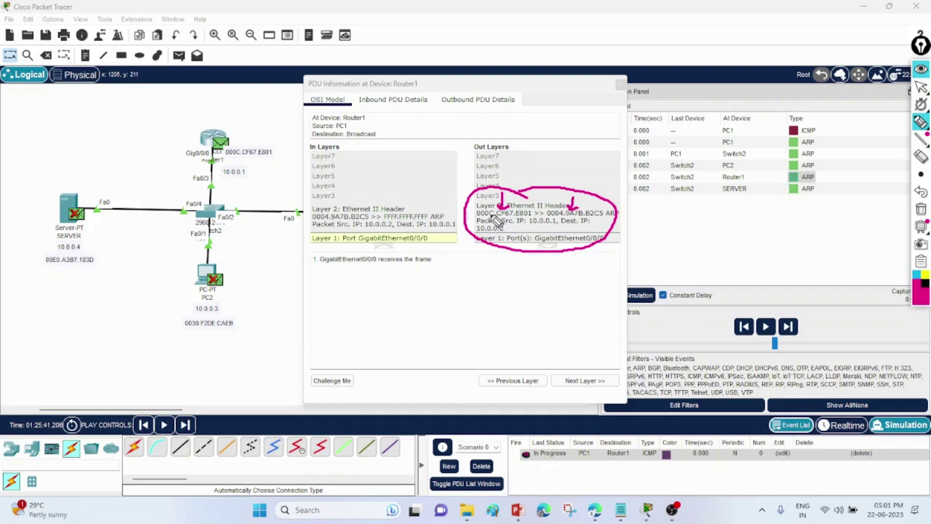
Underline PC1's MAC in the inbound and outbound headers, and mark the reply's IP addresses, Router1's IP label and the link toward PC1
{"action": "left_click_drag", "start_coordinate": [331, 218], "coordinate": [365, 218]}
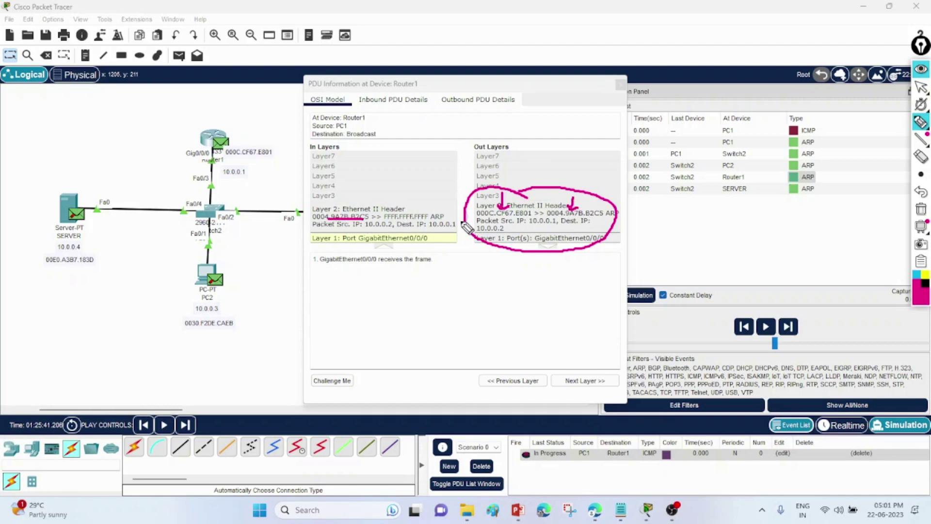
{"action": "left_click_drag", "start_coordinate": [566, 217], "coordinate": [600, 217]}
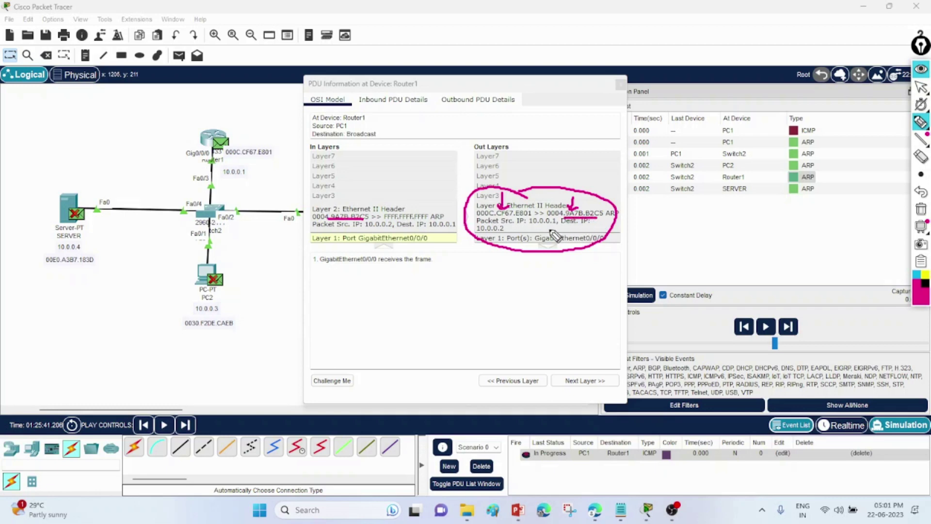
{"action": "left_click_drag", "start_coordinate": [528, 224], "coordinate": [558, 225]}
{"action": "left_click_drag", "start_coordinate": [232, 181], "coordinate": [248, 177]}
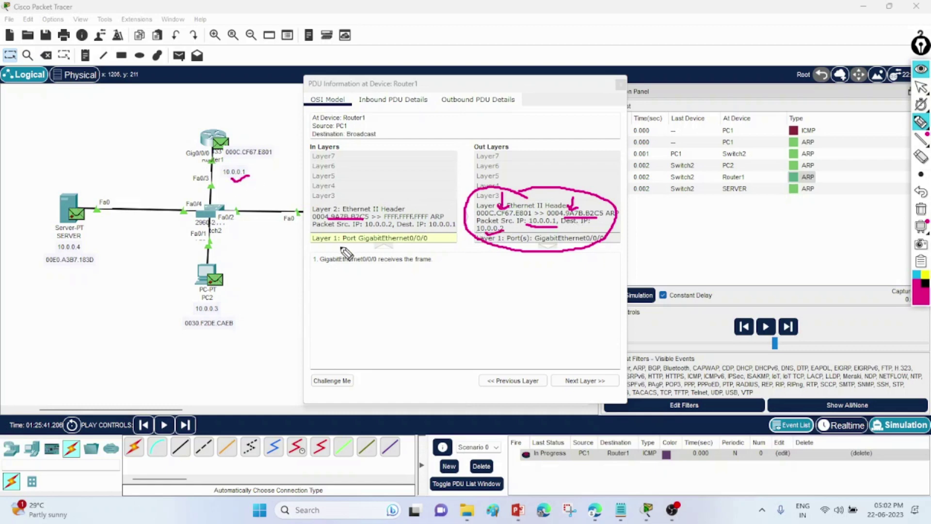
{"action": "left_click_drag", "start_coordinate": [288, 205], "coordinate": [301, 205]}
Write "ARP Reply" above the circled outbound layers, clear all ink marks and close Router1's PDU details
{"action": "left_click", "coordinate": [521, 159]}
{"action": "mouse_move", "coordinate": [514, 174]}
{"action": "left_mouse_down"}
{"action": "mouse_move", "coordinate": [535, 171]}
{"action": "mouse_move", "coordinate": [547, 183]}
{"action": "mouse_move", "coordinate": [556, 166]}
{"action": "mouse_move", "coordinate": [571, 175]}
{"action": "mouse_move", "coordinate": [583, 166]}
{"action": "mouse_move", "coordinate": [587, 178]}
{"action": "mouse_move", "coordinate": [608, 167]}
{"action": "mouse_move", "coordinate": [606, 176]}
{"action": "mouse_move", "coordinate": [622, 159]}
{"action": "mouse_move", "coordinate": [620, 196]}
{"action": "left_mouse_up"}
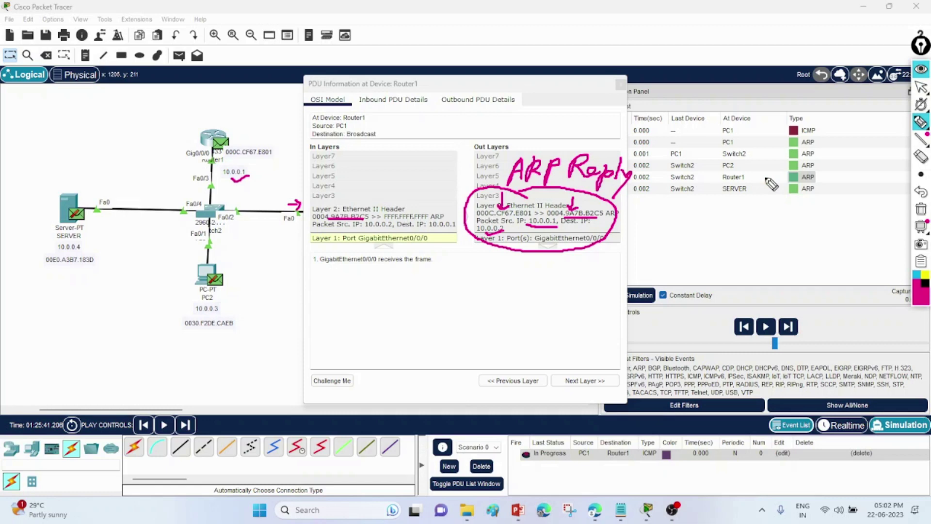
{"action": "left_click", "coordinate": [922, 210]}
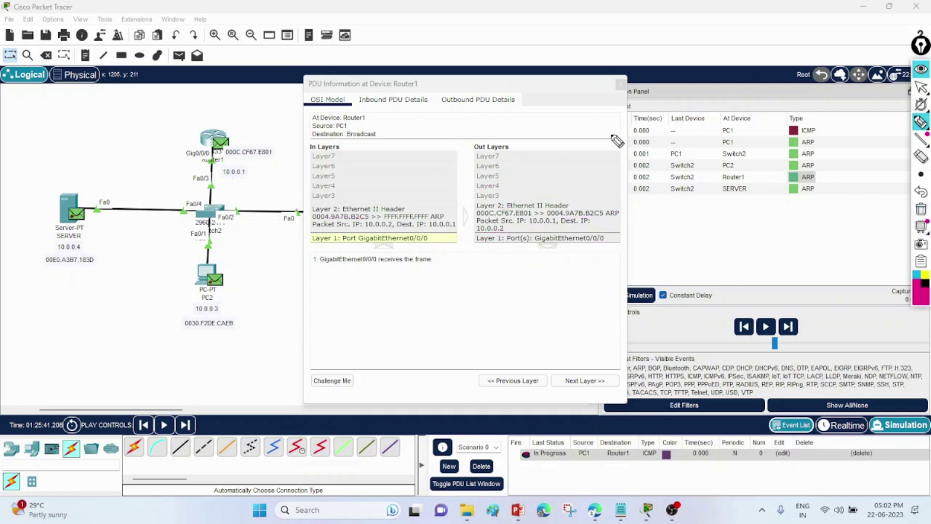
{"action": "left_click", "coordinate": [621, 85]}
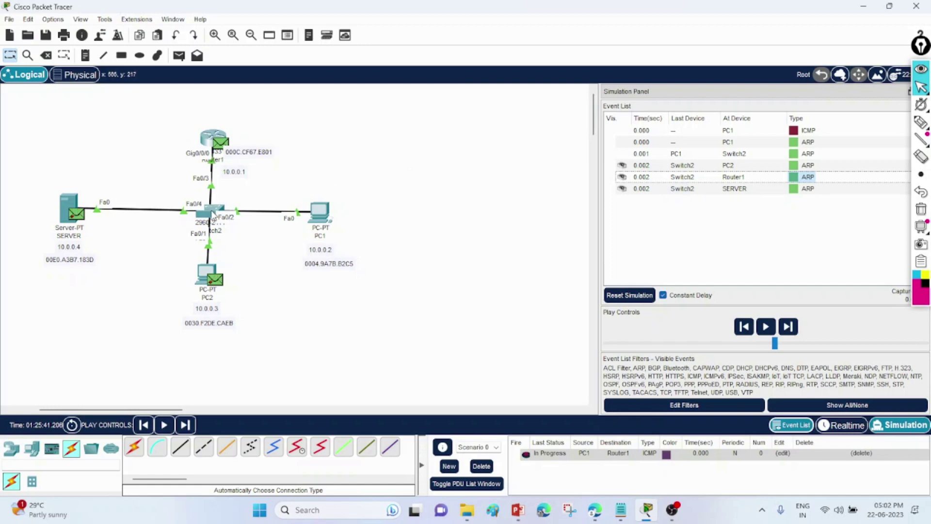
Open Switch2's command line and enter privileged mode with enable
{"action": "left_click", "coordinate": [213, 213]}
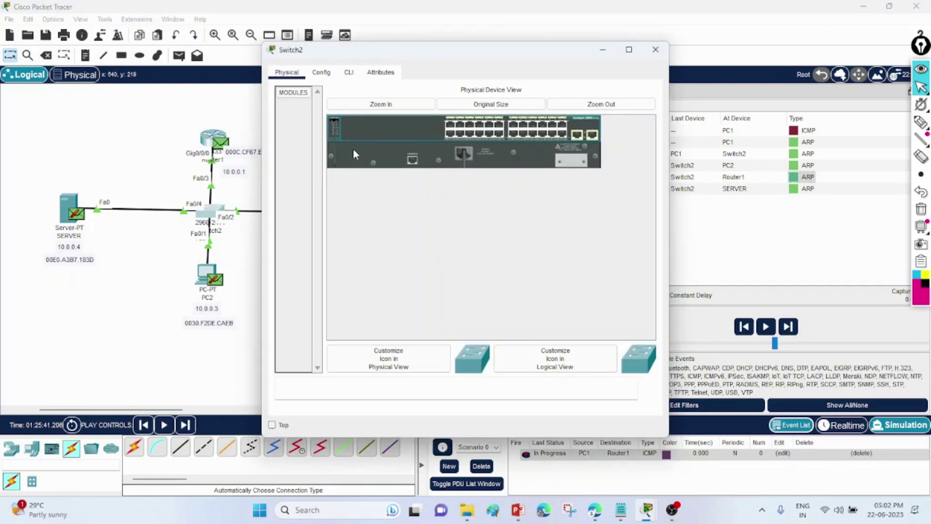
{"action": "left_click", "coordinate": [349, 73]}
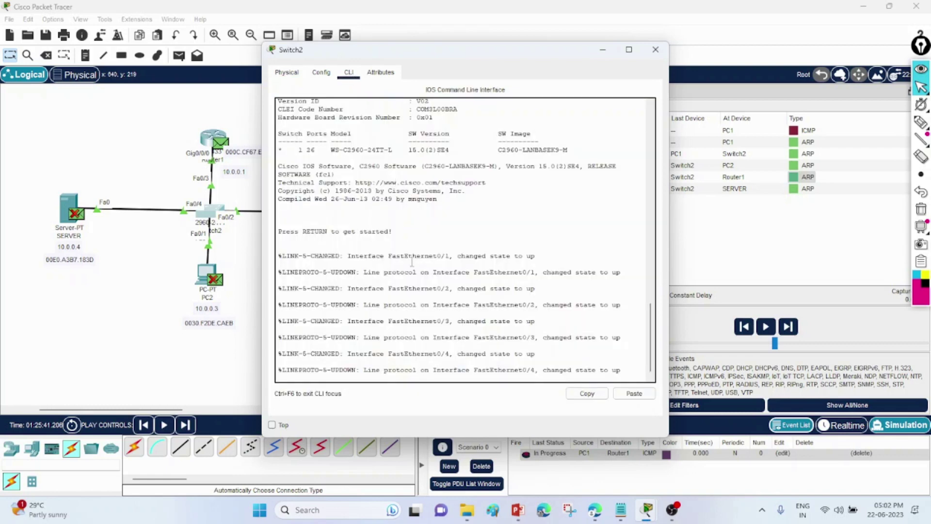
{"action": "key", "text": "Return"}
{"action": "key", "text": "Return"}
{"action": "key", "text": "Return"}
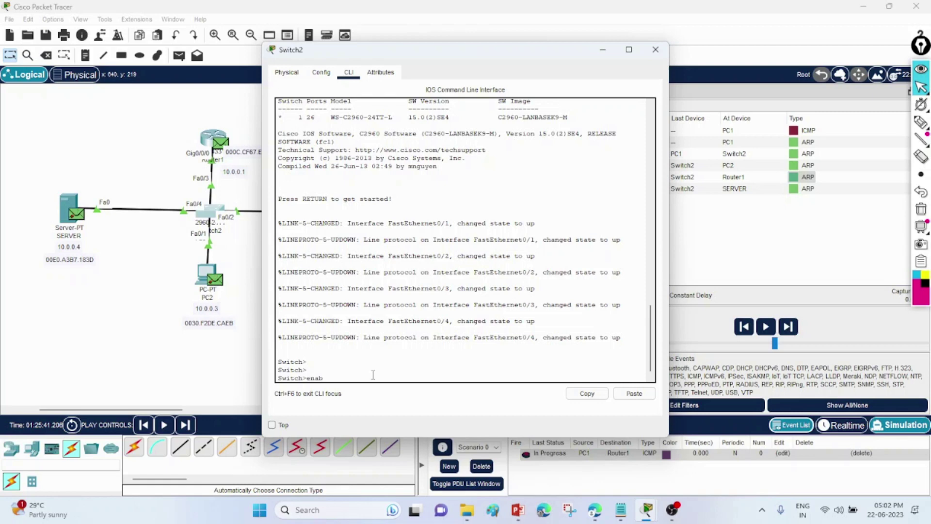
{"action": "type", "text": "enable"}
{"action": "key", "text": "Return"}
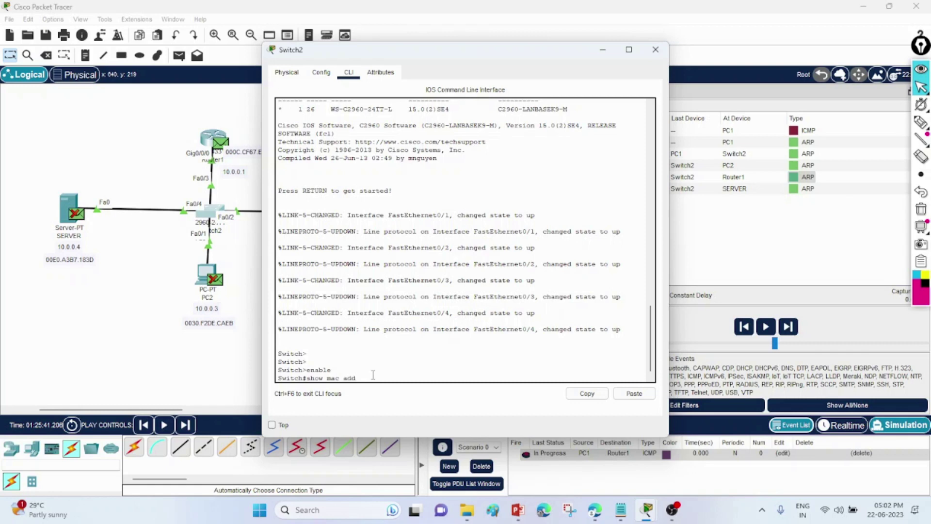
Display Switch2's table with show mac address-table, highlight the Fa0/2 and Fa0/3 entries and close the switch window
{"action": "type", "text": "show mac add"}
{"action": "key", "text": "Tab"}
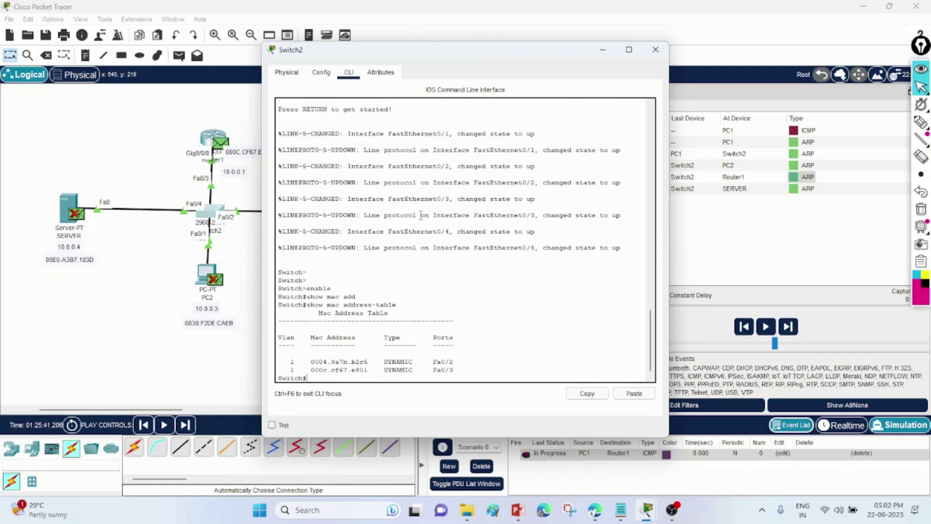
{"action": "left_click_drag", "start_coordinate": [401, 59], "coordinate": [505, 62]}
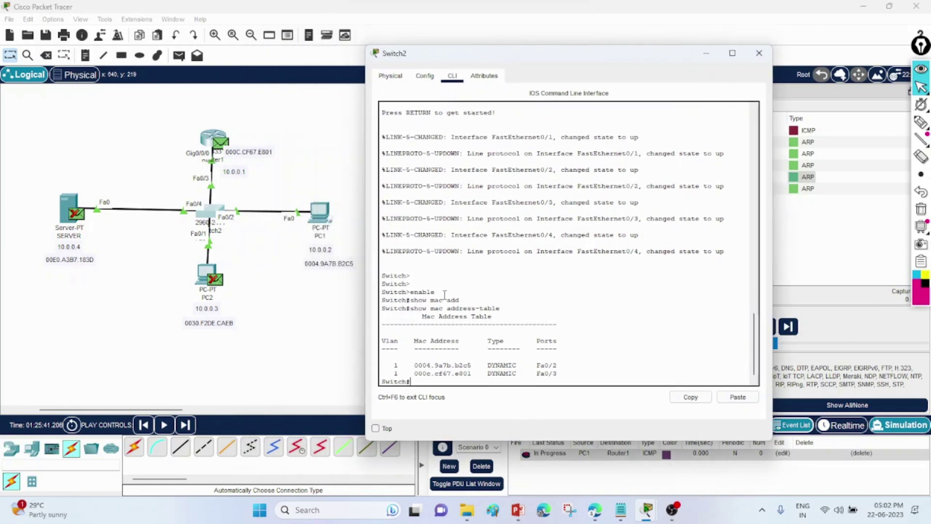
{"action": "left_click_drag", "start_coordinate": [411, 364], "coordinate": [536, 365]}
{"action": "left_click_drag", "start_coordinate": [412, 373], "coordinate": [558, 382]}
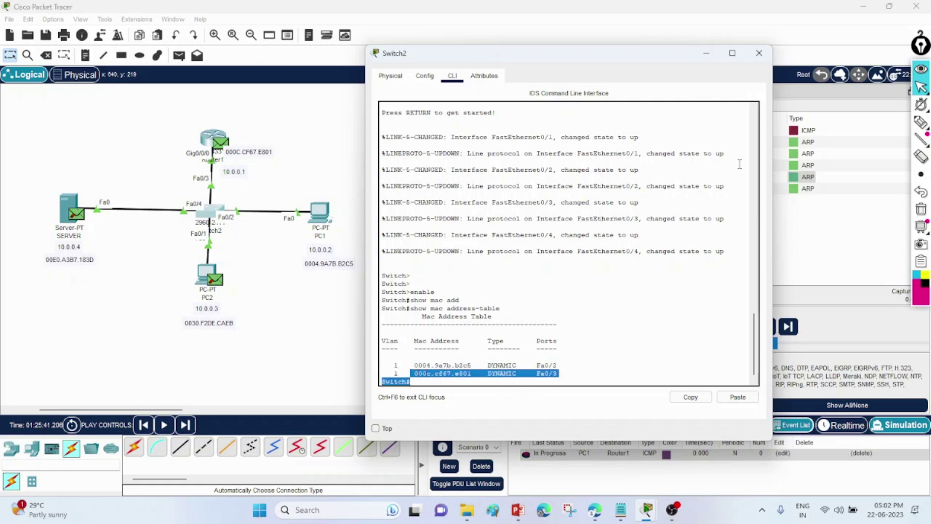
{"action": "left_click", "coordinate": [759, 58]}
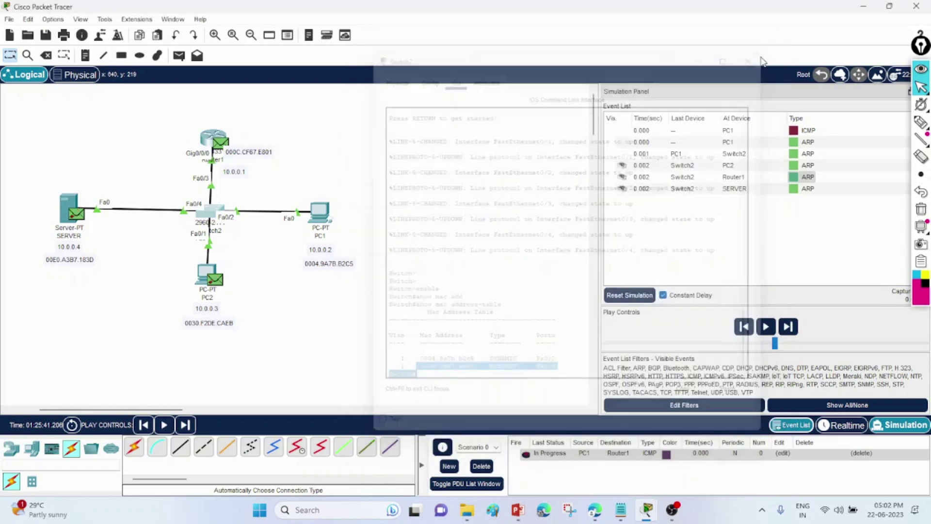
Play the simulation from the ARP reply until the ICMP reply travels from Switch2 to PC1, and stop the playback
{"action": "left_click", "coordinate": [766, 328]}
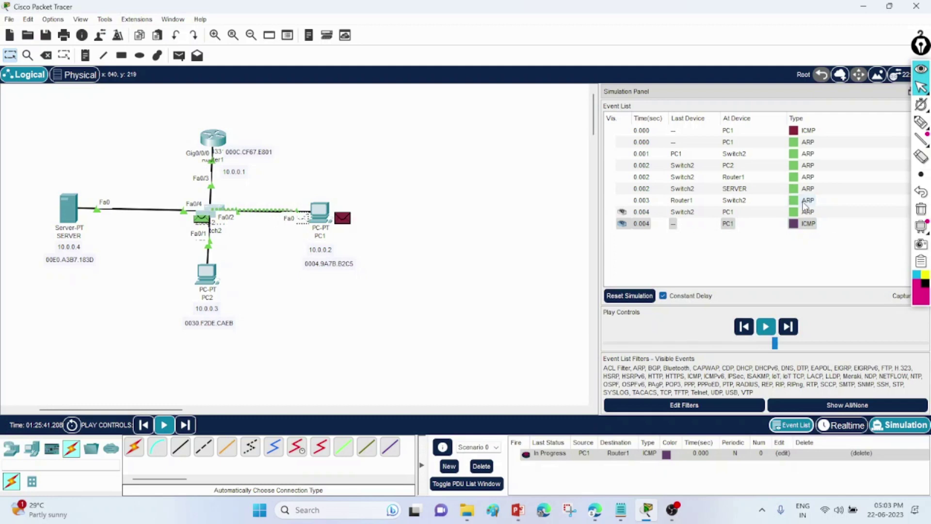
{"action": "left_click", "coordinate": [767, 330]}
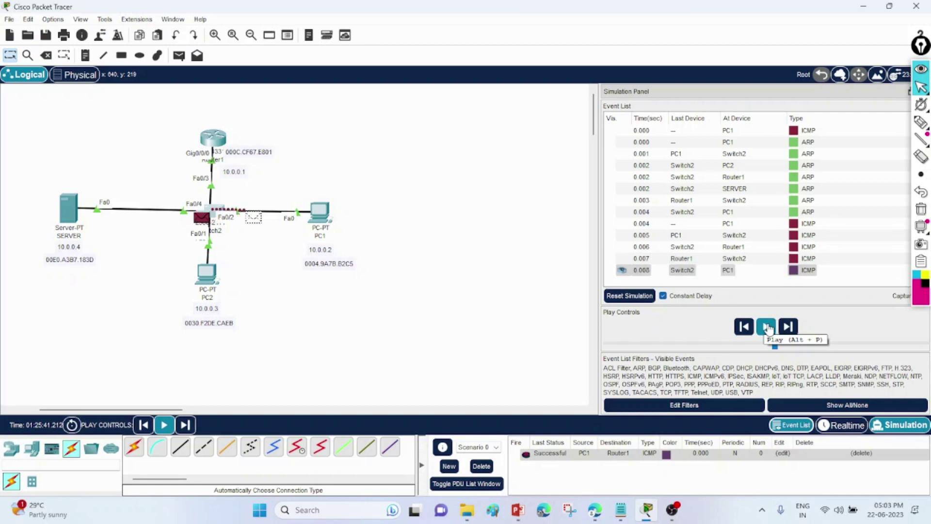
{"action": "left_click", "coordinate": [767, 328]}
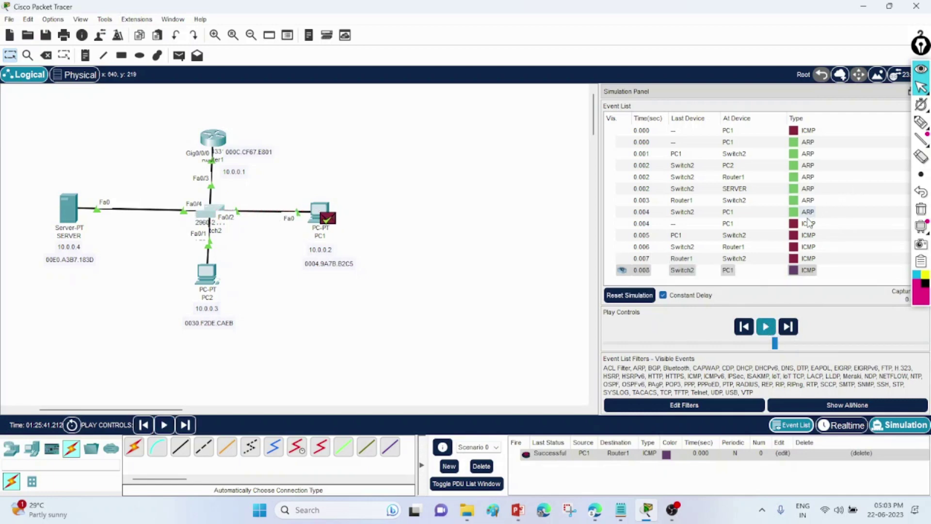
Examine the ICMP request's PDU layers from PC1's 0.004 s event through to Router1's 0.006 s event, and close the details
{"action": "left_click", "coordinate": [825, 223]}
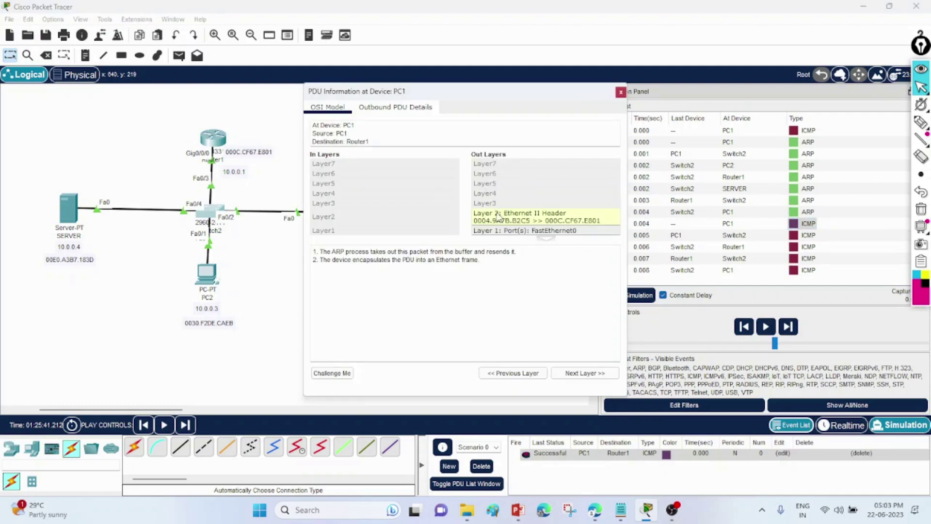
{"action": "key", "text": "Down"}
{"action": "key", "text": "Down"}
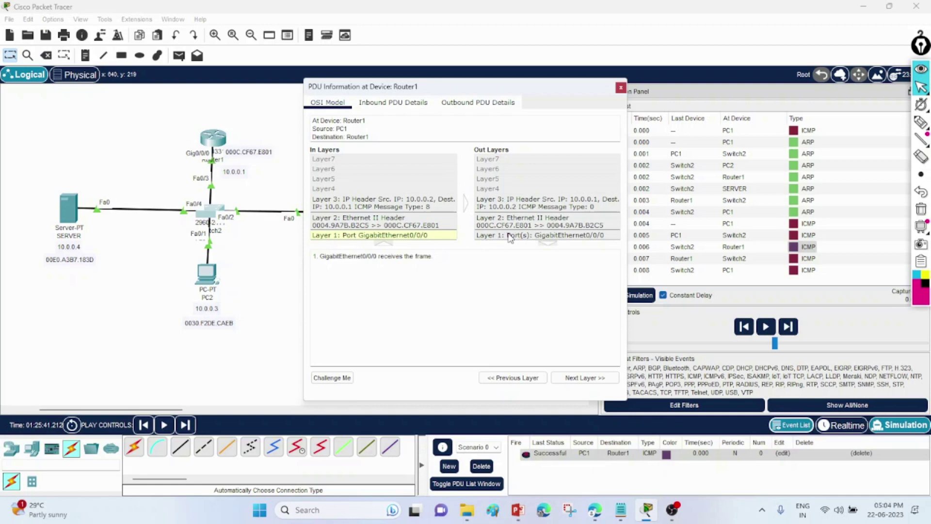
{"action": "left_click", "coordinate": [621, 88]}
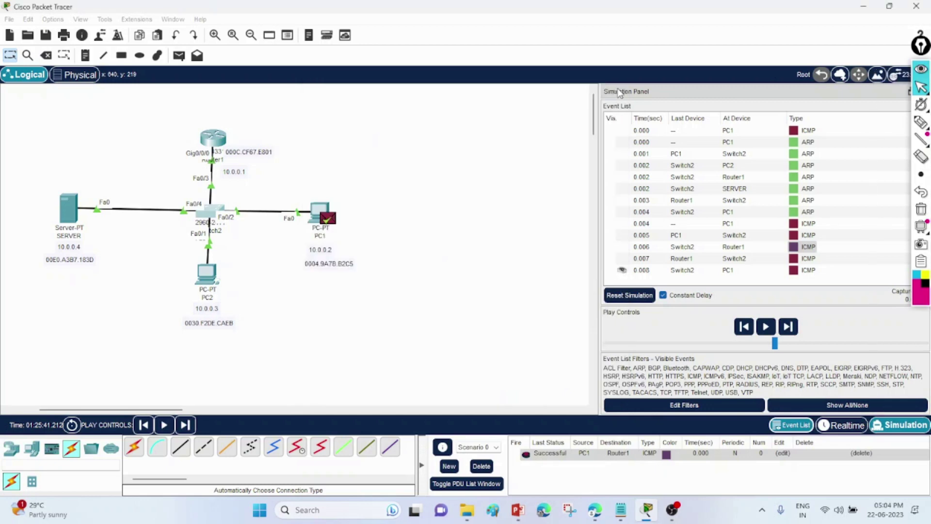
Review the PDU details of the ICMP reply at PC1 at 0.008 s, close them, and delete Scenario 0
{"action": "left_click", "coordinate": [796, 270]}
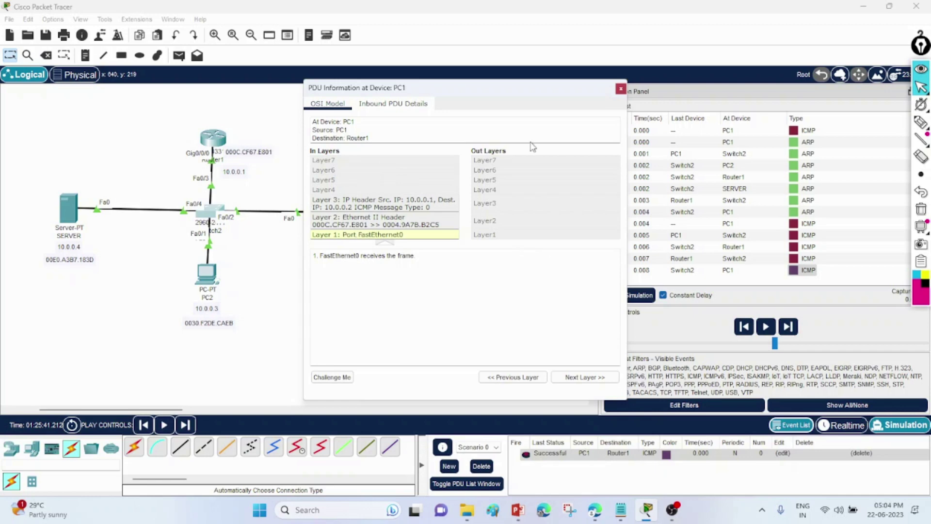
{"action": "left_click", "coordinate": [621, 90]}
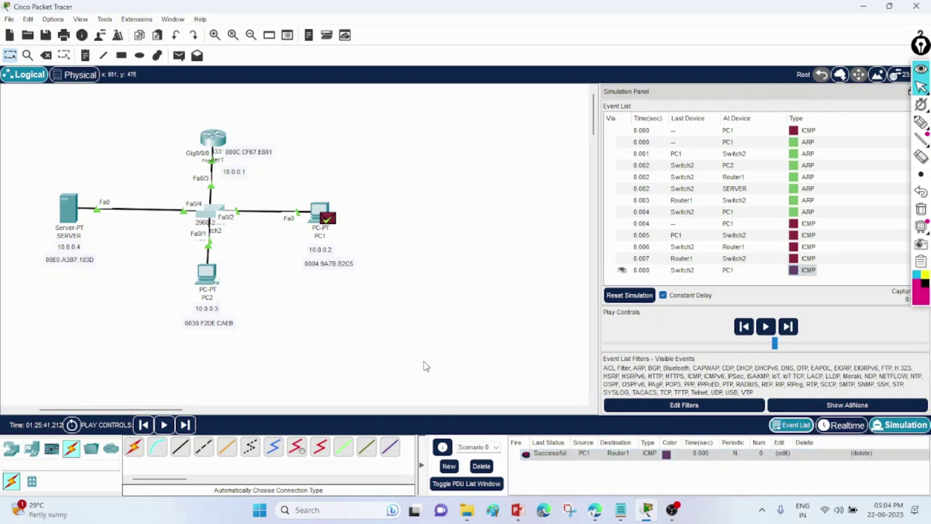
{"action": "left_click", "coordinate": [482, 466]}
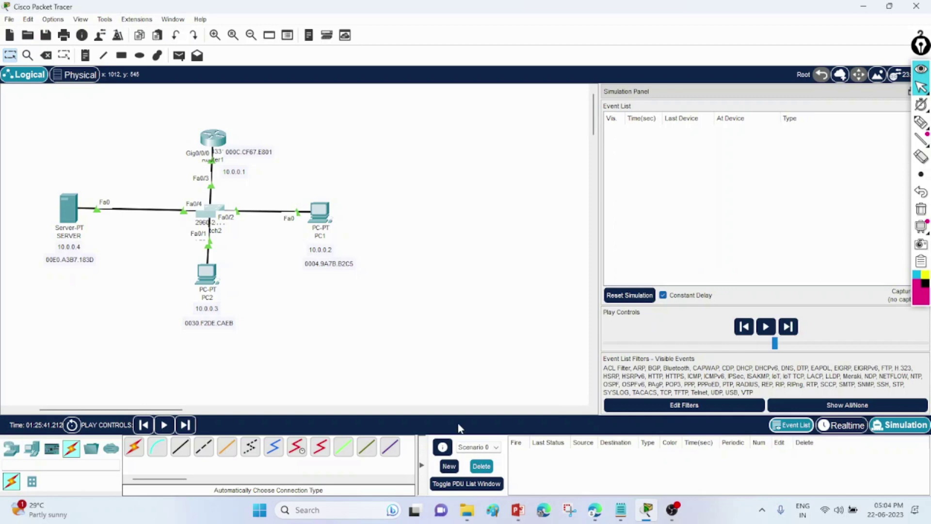